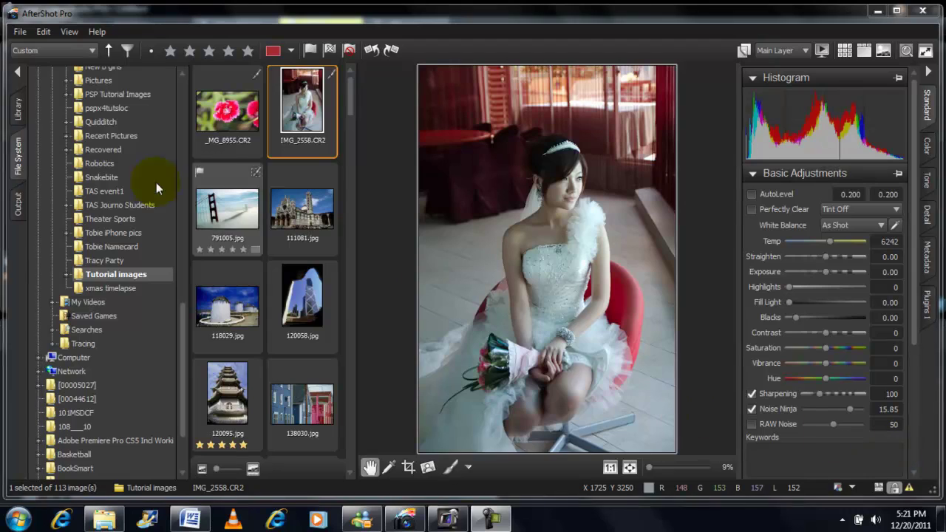
Step: Browse the thumbnails of the Tutorial images folder and preview several JPG photos, including 138030.jpg, 791033.jpg, 242001.jpg and 882027.jpg
left_click(218, 110)
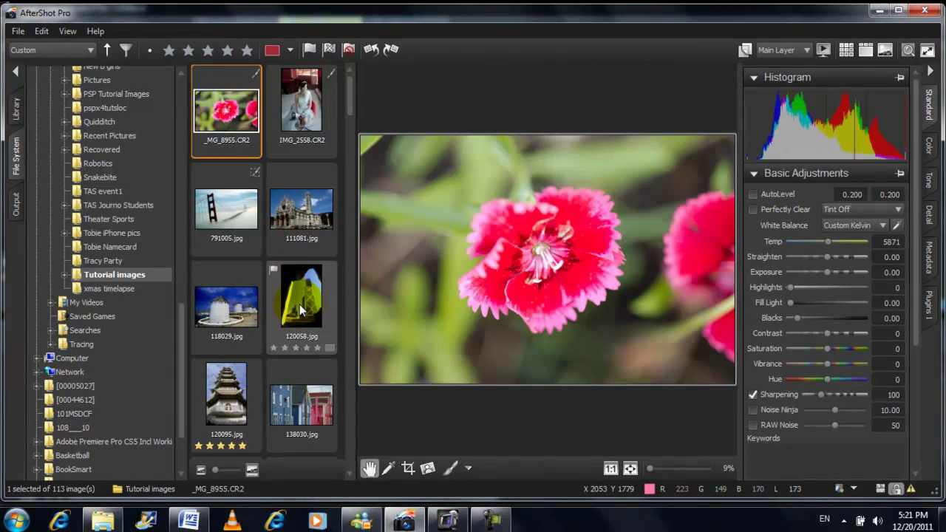
left_click(301, 310)
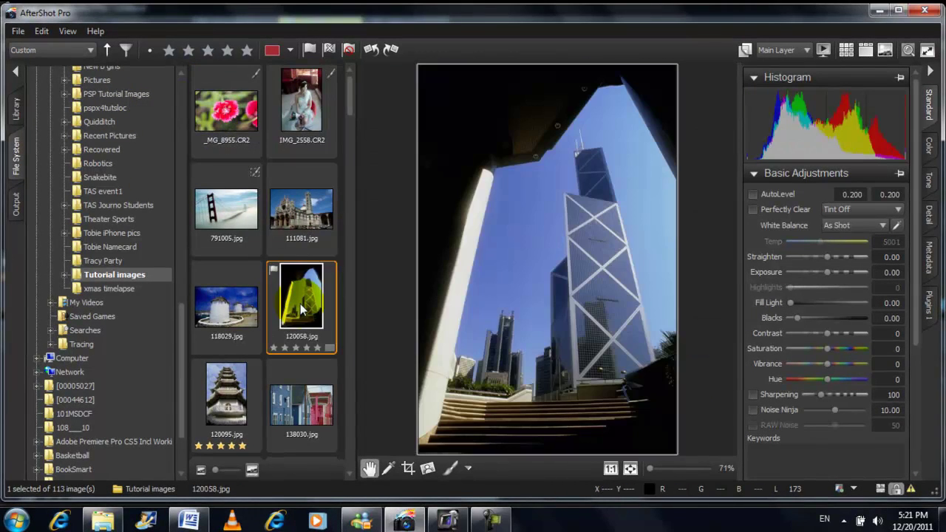
left_click(239, 392)
left_click(289, 418)
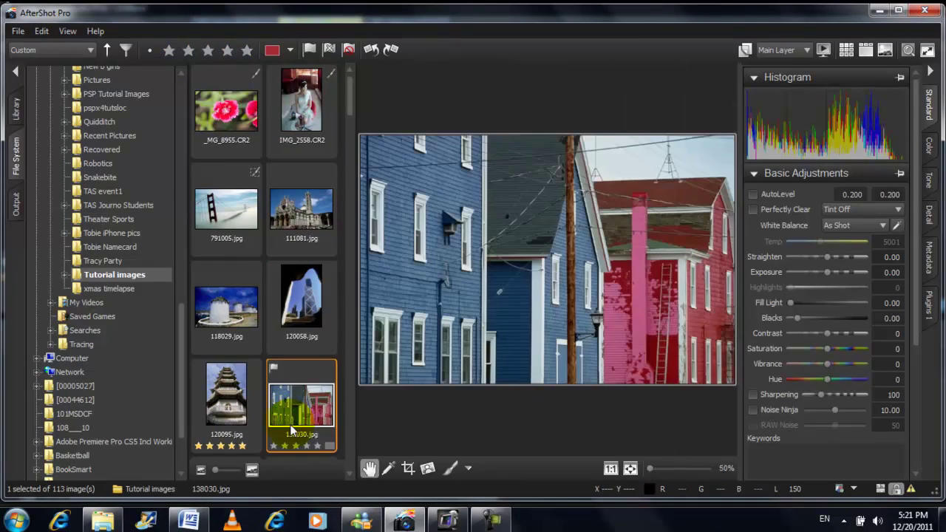
scroll(344, 425, "down", 4)
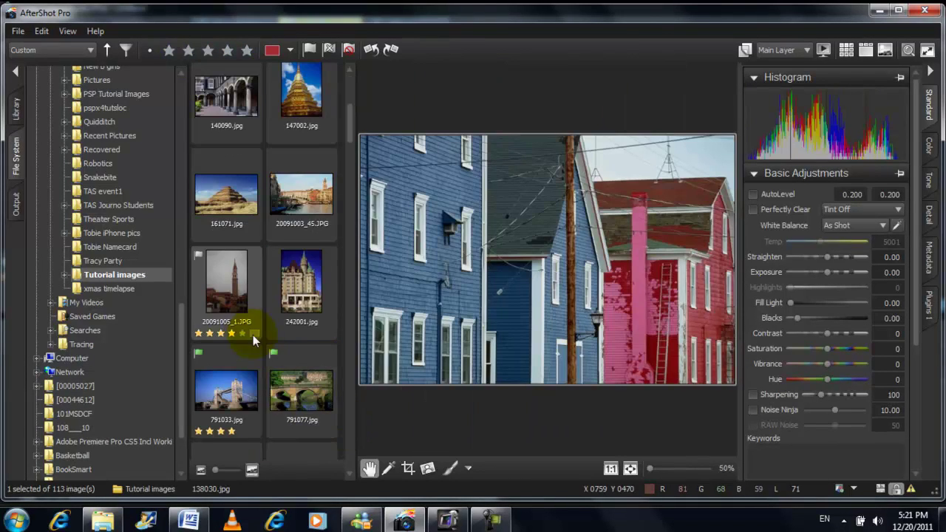
left_click(232, 314)
left_click(220, 362)
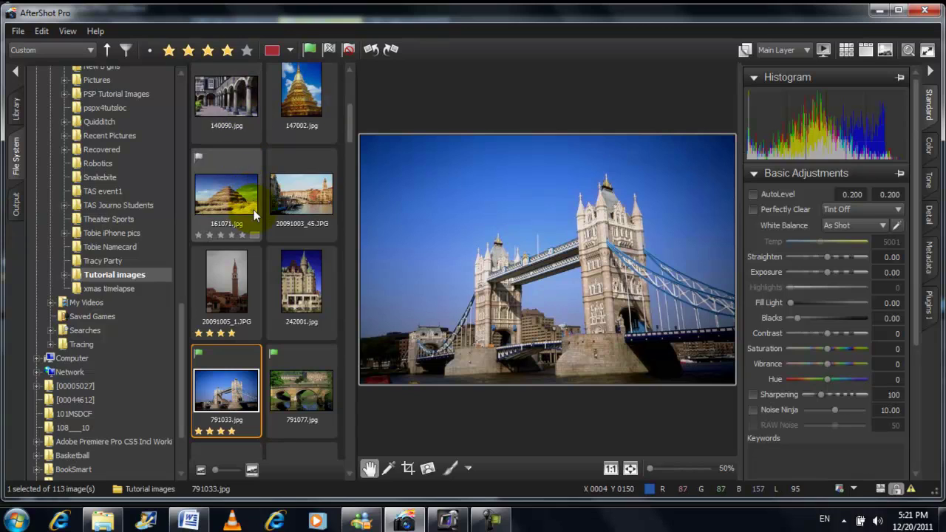
left_click(286, 292)
scroll(350, 370, "down", 4)
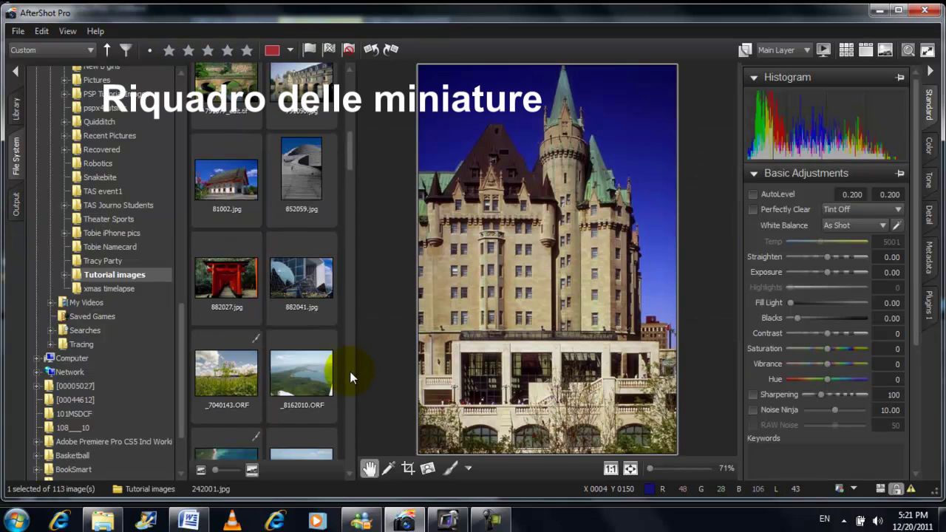
left_click(253, 309)
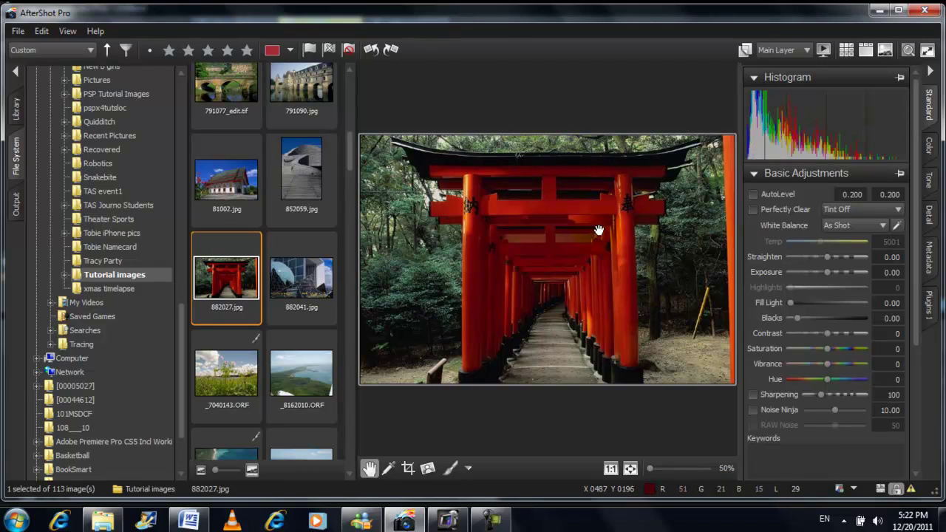
left_click(332, 268)
left_click(797, 292)
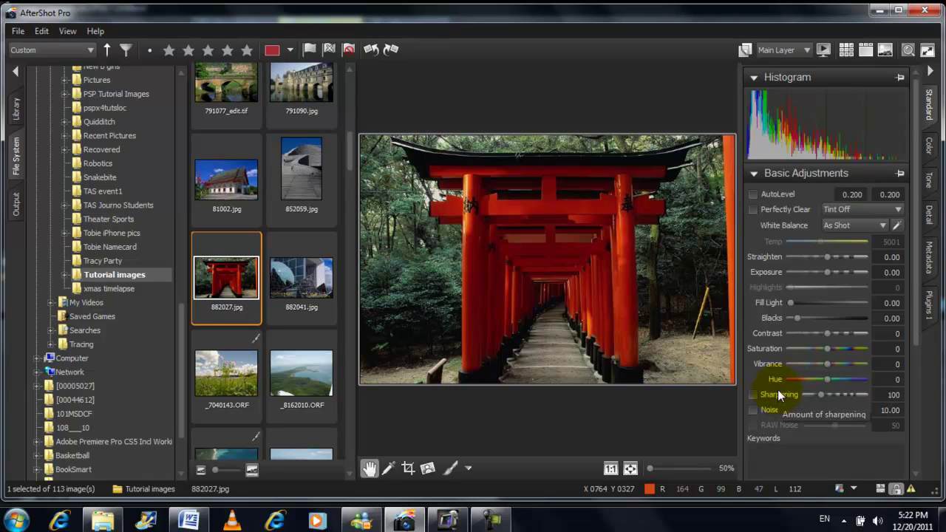
Step: Look over the library catalogs and metadata browser, and return to the file system folder tree at the Tutorial images folder
left_click(20, 108)
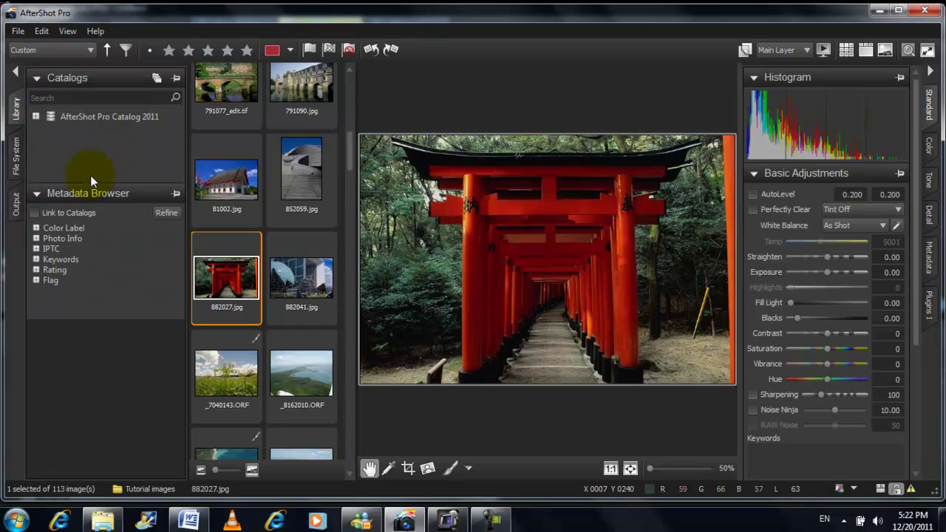
left_click(15, 153)
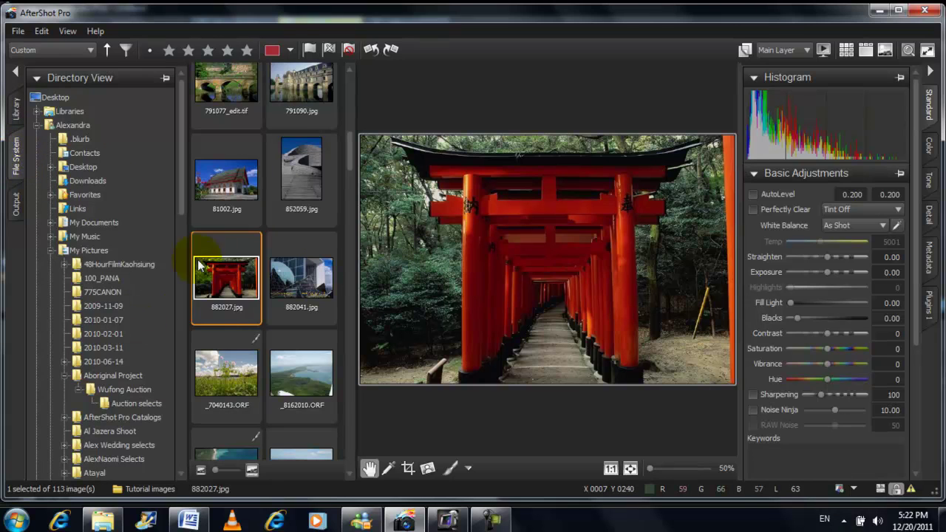
left_click_drag(185, 212, 171, 394)
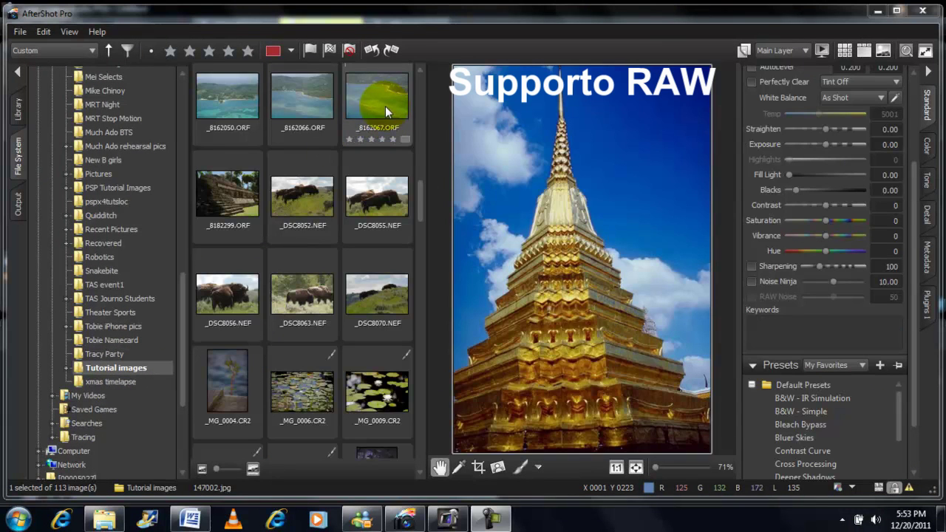
Step: Preview several RAW photos in the folder, including _DSC8055.NEF, _MG_0009.CR2 and _MG_0006.CR2
left_click(379, 200)
left_click(385, 303)
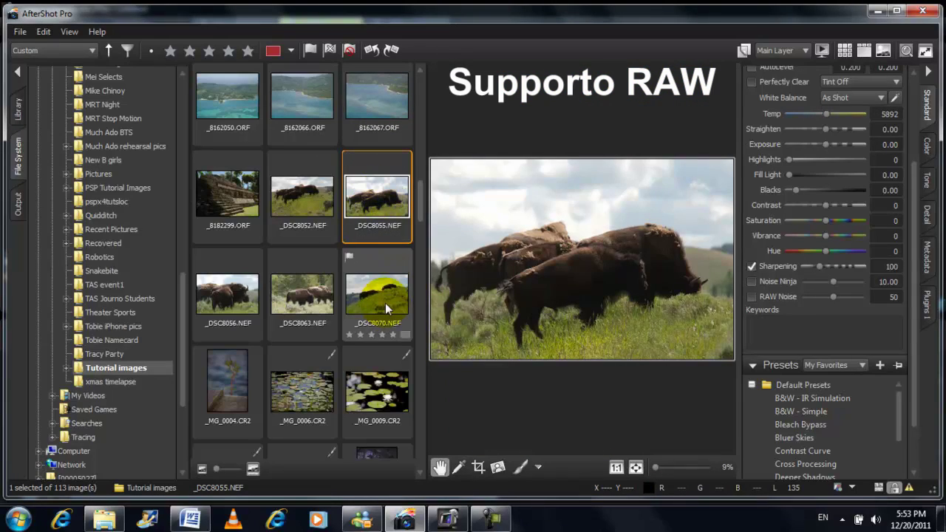
left_click(383, 381)
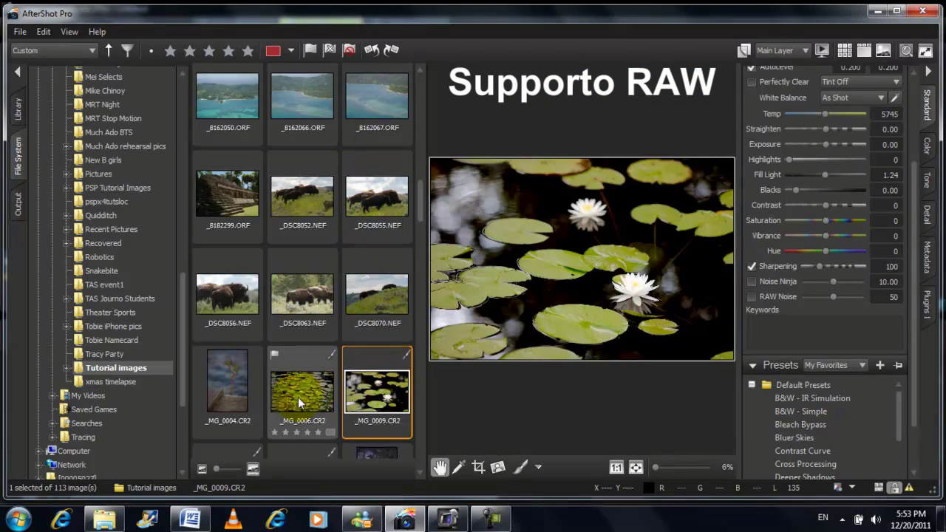
left_click(297, 396)
left_click(351, 104)
Step: Set the vibrance of the bison photo _DSC8055.NEF to 49 and its blacks to 4.67
left_click(366, 180)
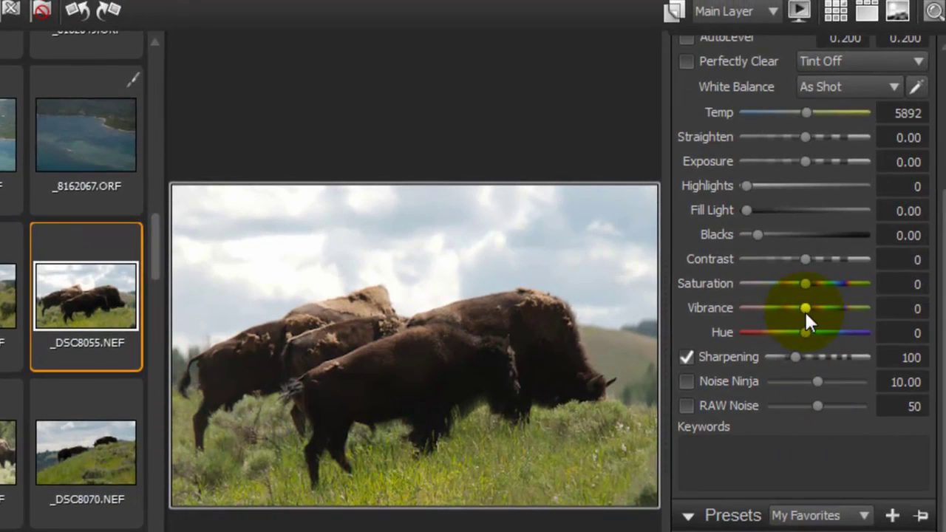
left_click_drag(805, 309, 833, 309)
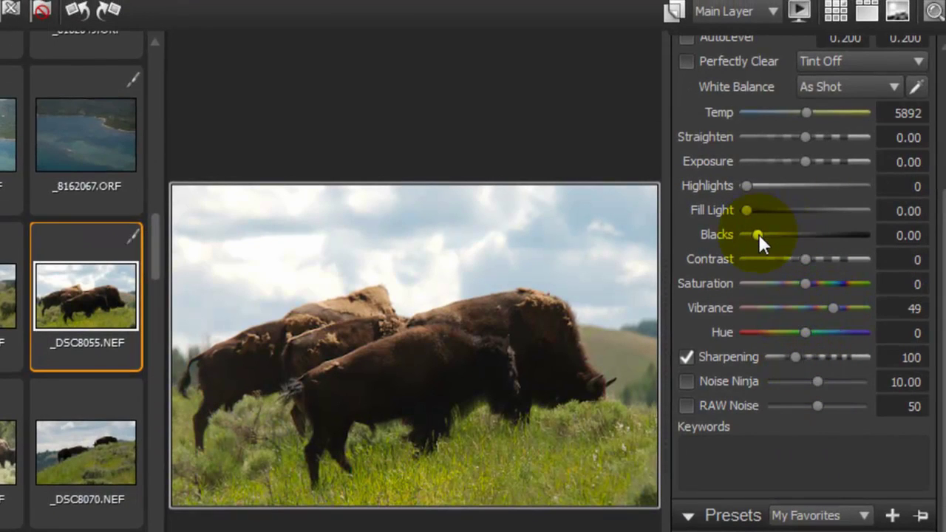
mouse_move(758, 234)
left_mouse_down()
mouse_move(797, 232)
mouse_move(761, 234)
left_mouse_up()
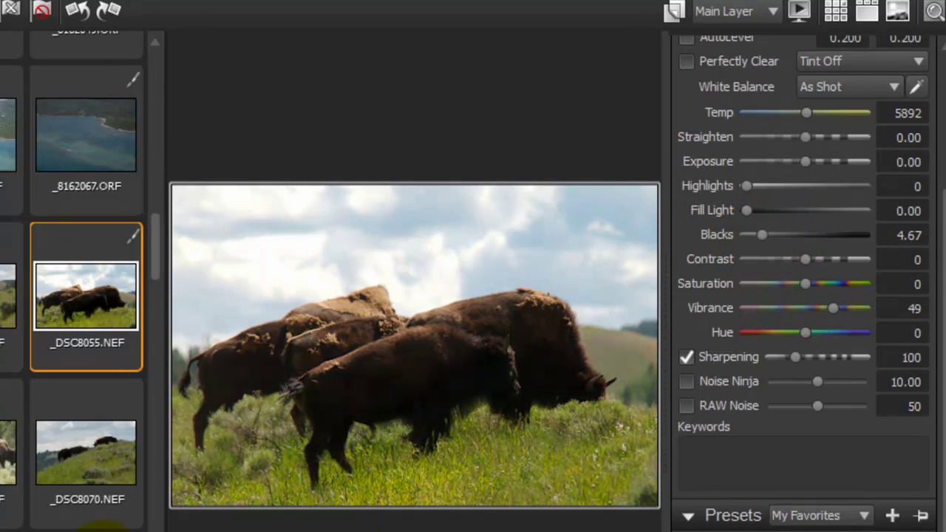
Step: Raise the highlights adjustment of the bison photo _DSC8063.NEF to about the middle of its range
left_click(65, 446)
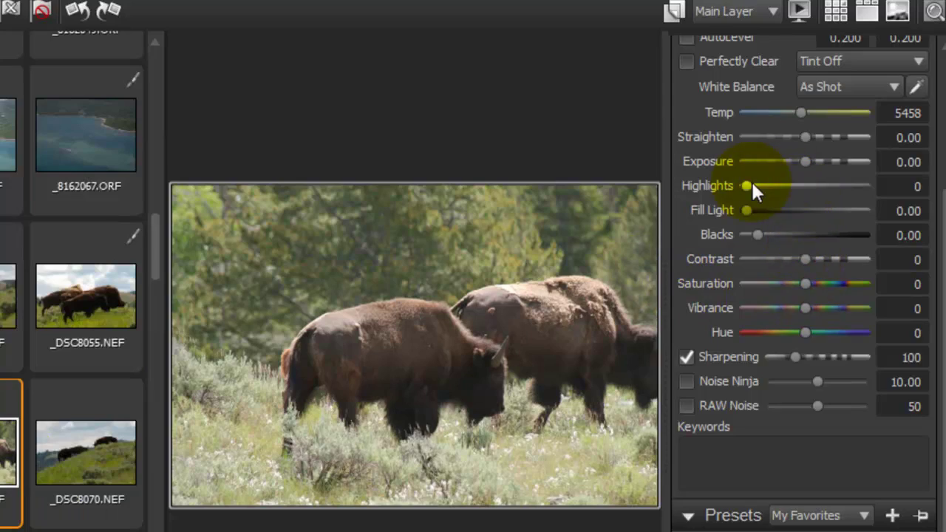
left_click_drag(752, 187, 806, 189)
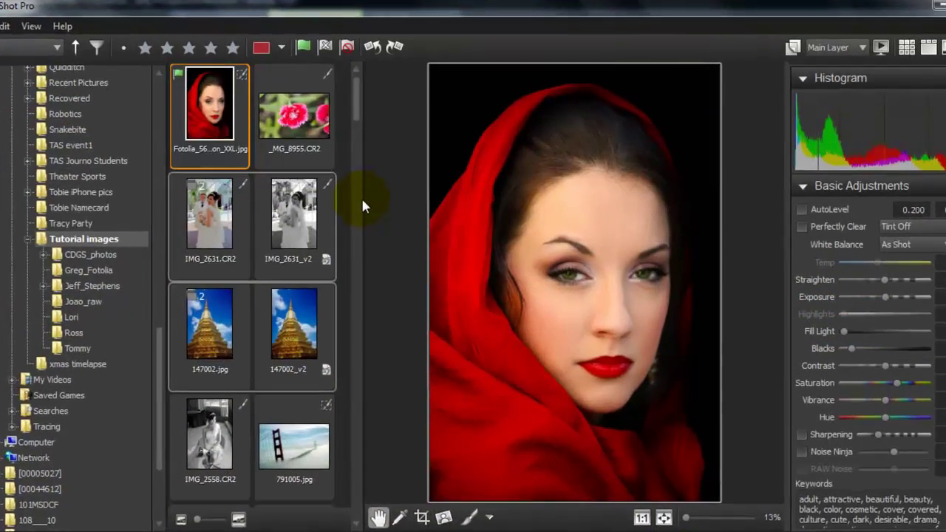
Step: Create a new version of the red-veiled portrait from defaults and set its saturation to -100
mouse_move(244, 78)
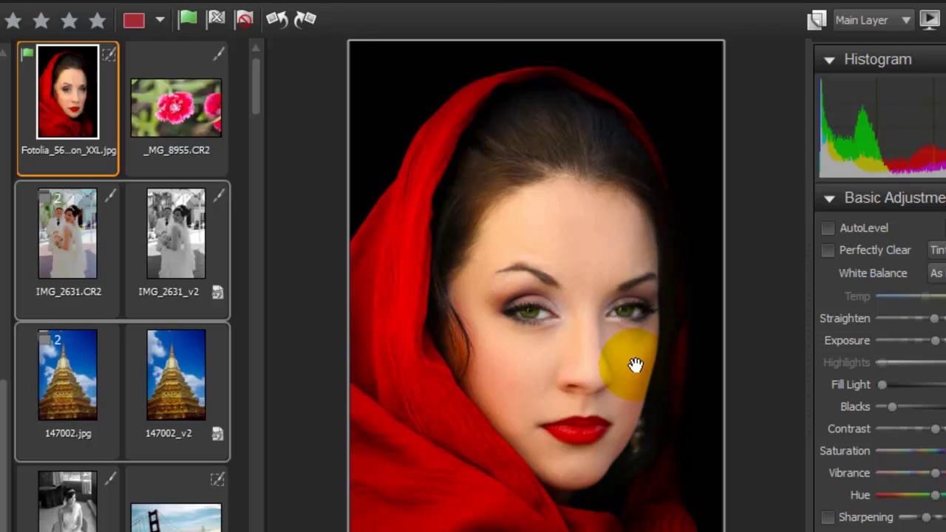
mouse_move(70, 123)
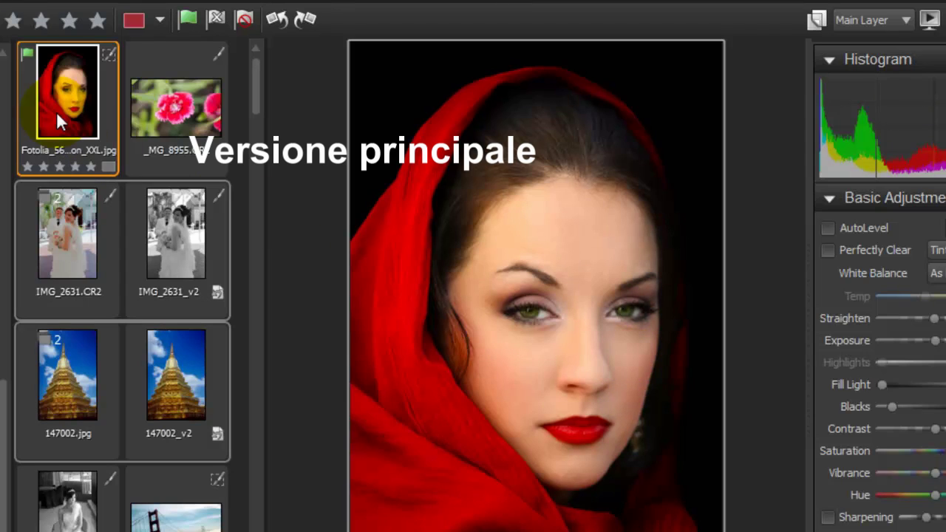
right_click(108, 116)
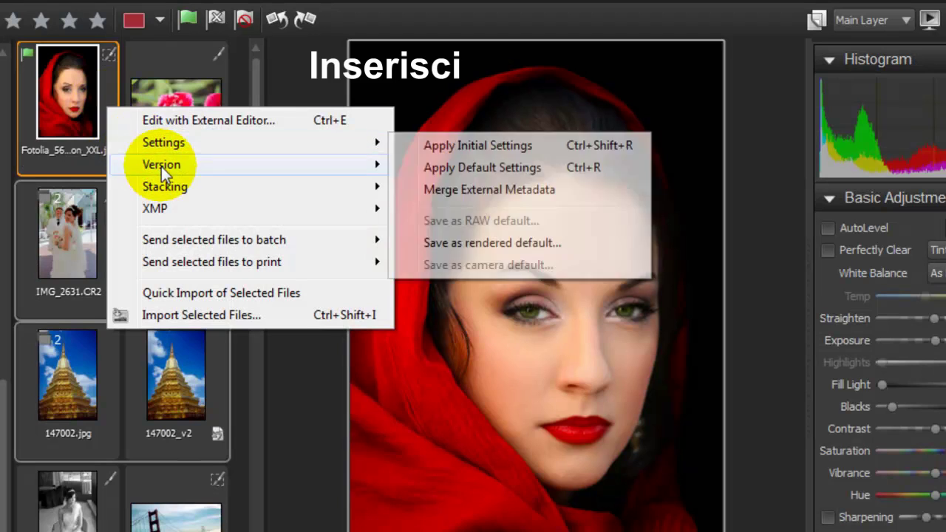
mouse_move(161, 166)
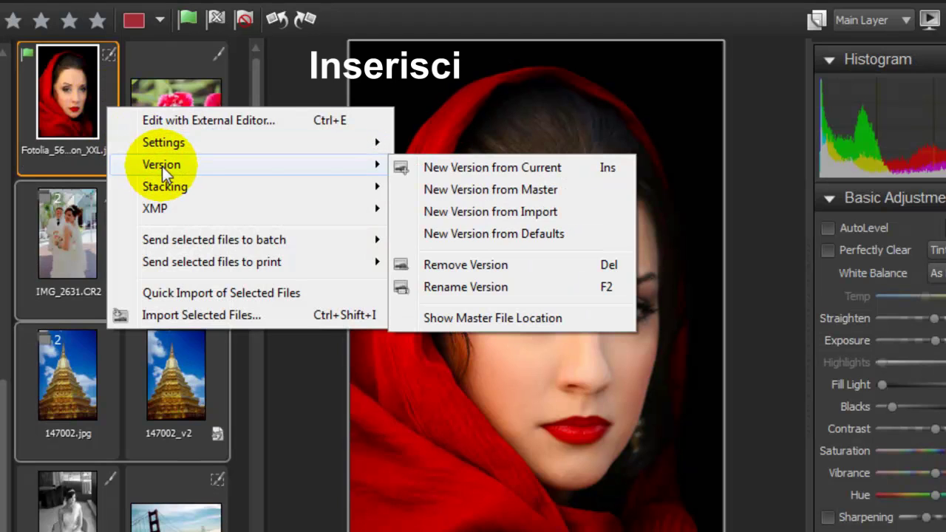
left_click(503, 235)
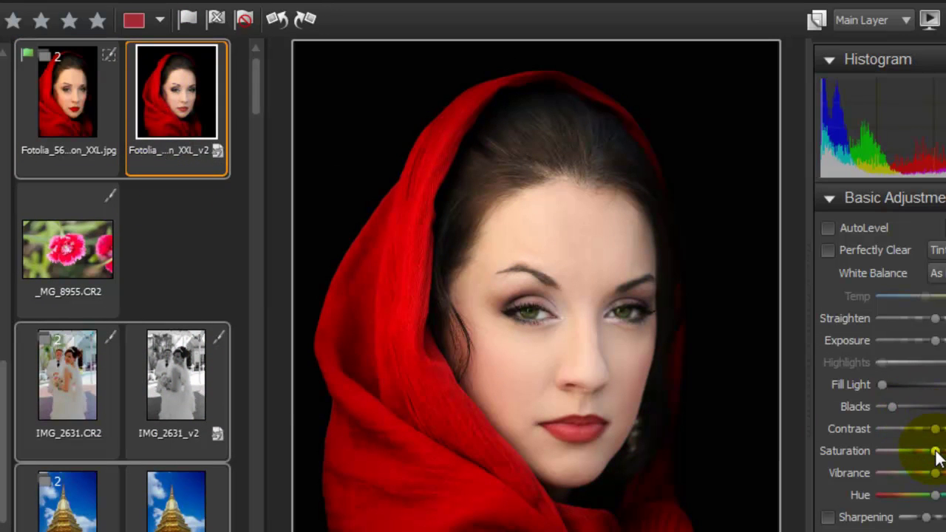
left_click_drag(936, 456, 830, 453)
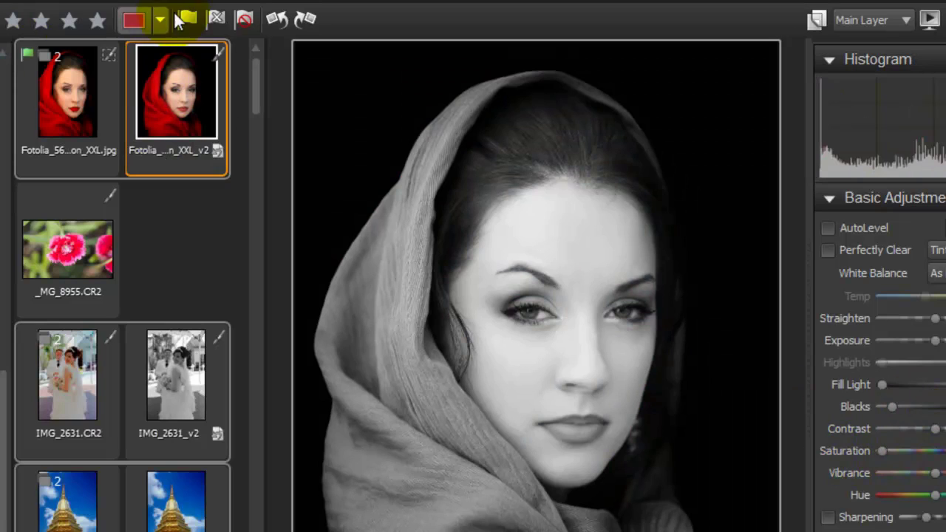
Step: Flag the black-and-white portrait version as a pick and rate it five stars
left_click(186, 18)
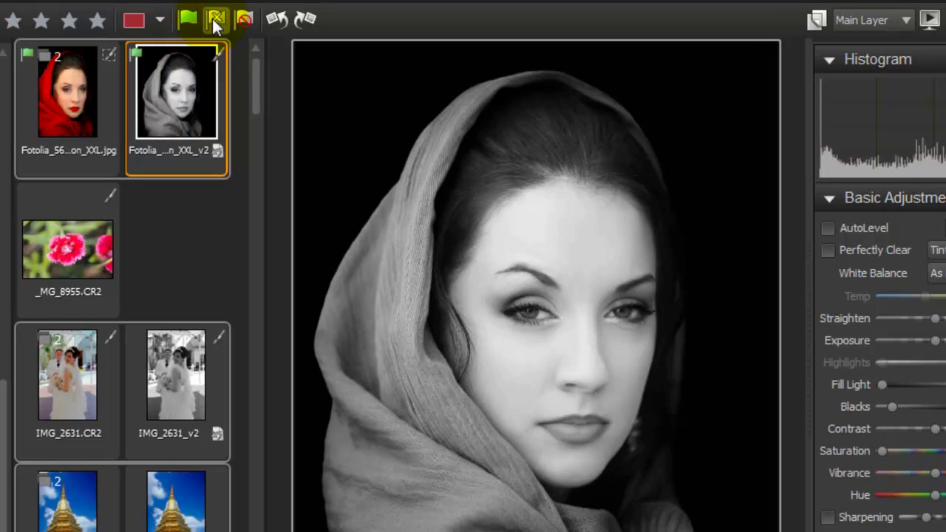
left_click(96, 22)
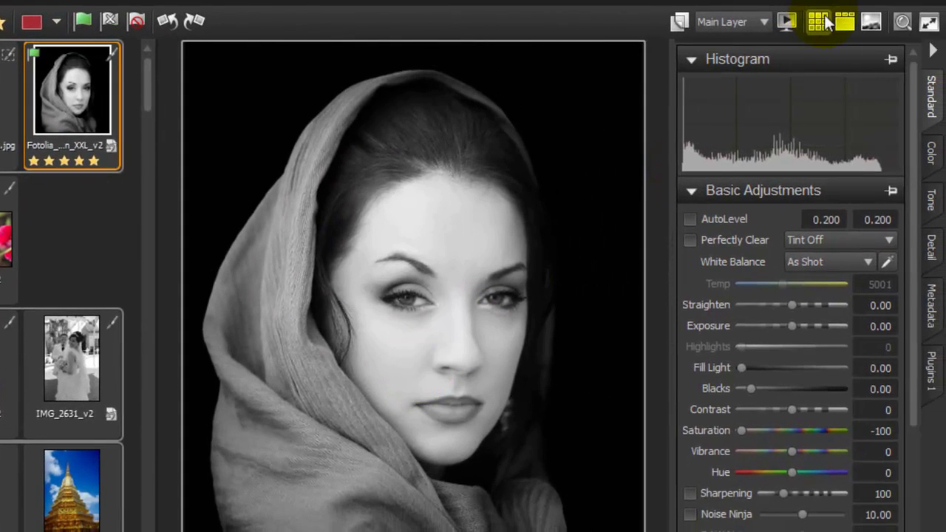
Step: View the photos as a full thumbnail grid, return to the image preview, and briefly show the magnifier loupe
left_click(818, 24)
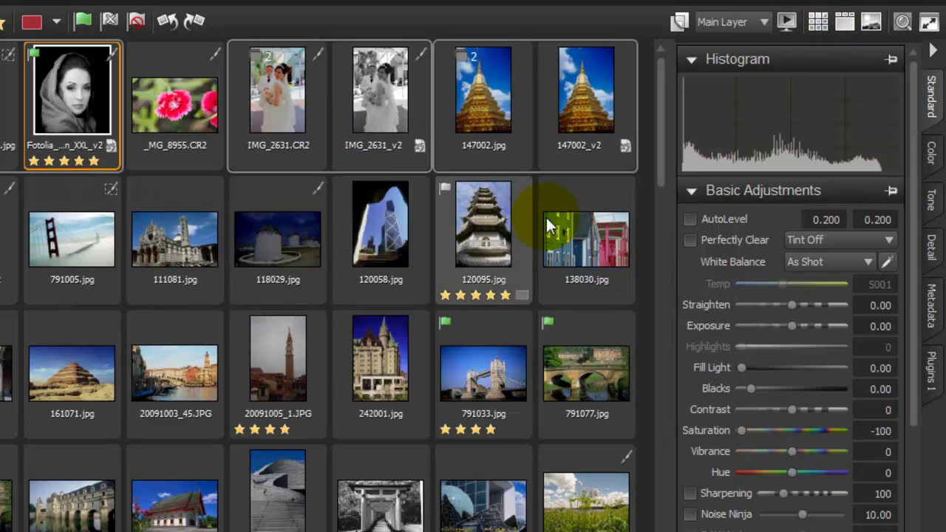
left_click(845, 22)
left_click(902, 22)
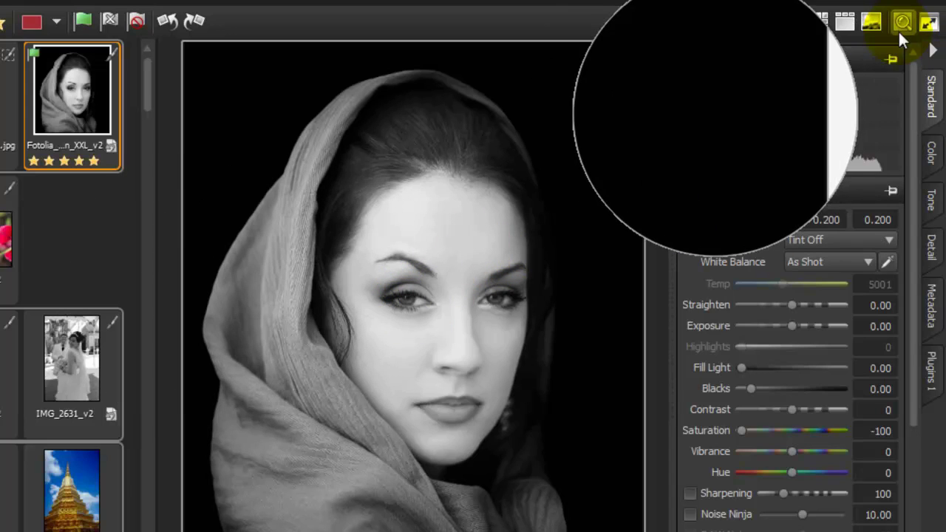
left_click(903, 22)
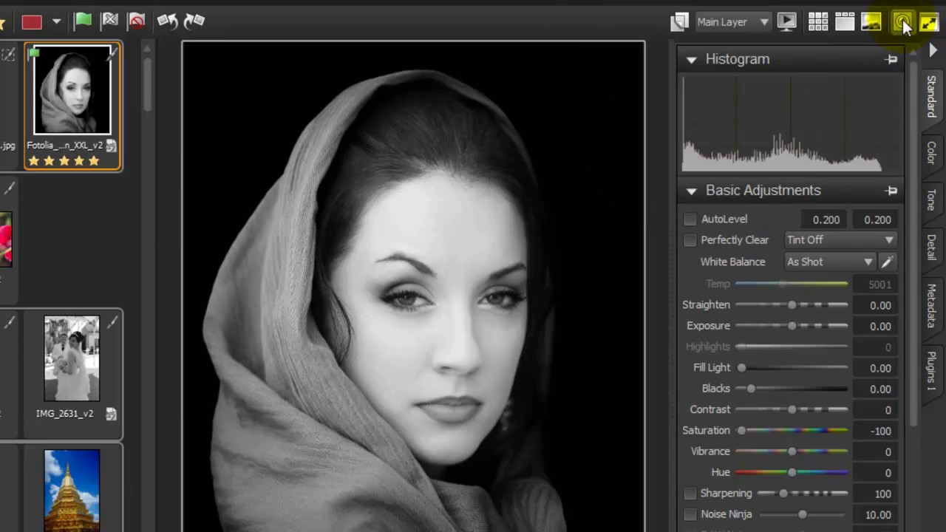
Step: Rotate the black-and-white portrait left four times, through a full turn
left_click(174, 22)
left_click(175, 21)
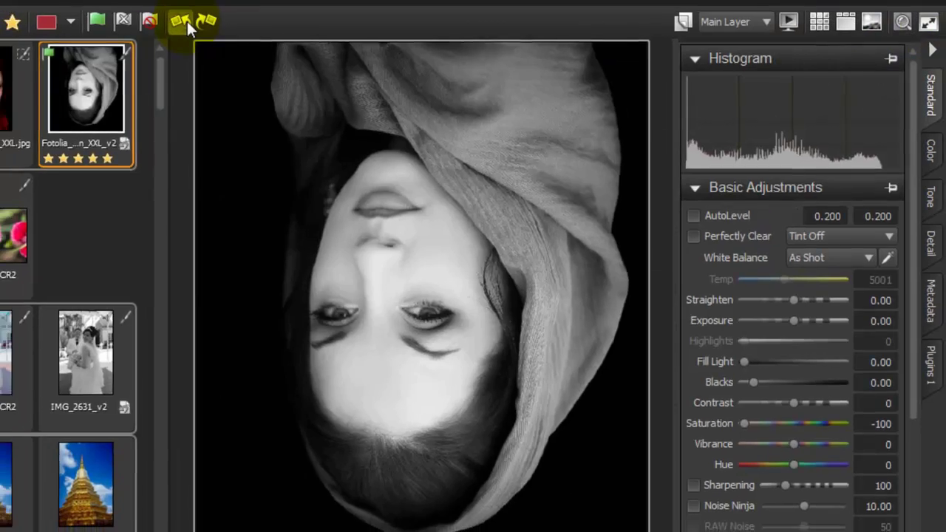
left_click(182, 21)
left_click(182, 21)
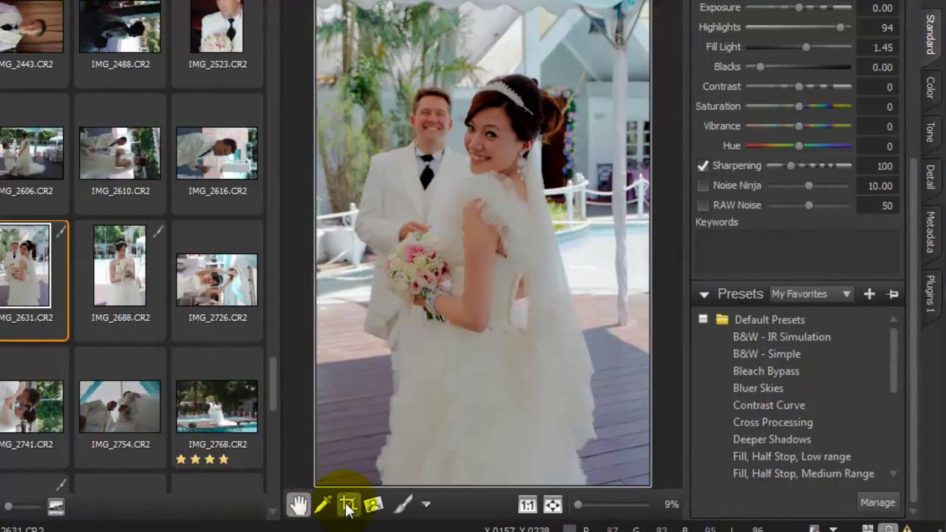
Step: Crop the wedding photo IMG_2631.CR2 around the couple with the 2:3 aspect ratio and reposition the crop frame
left_click(348, 504)
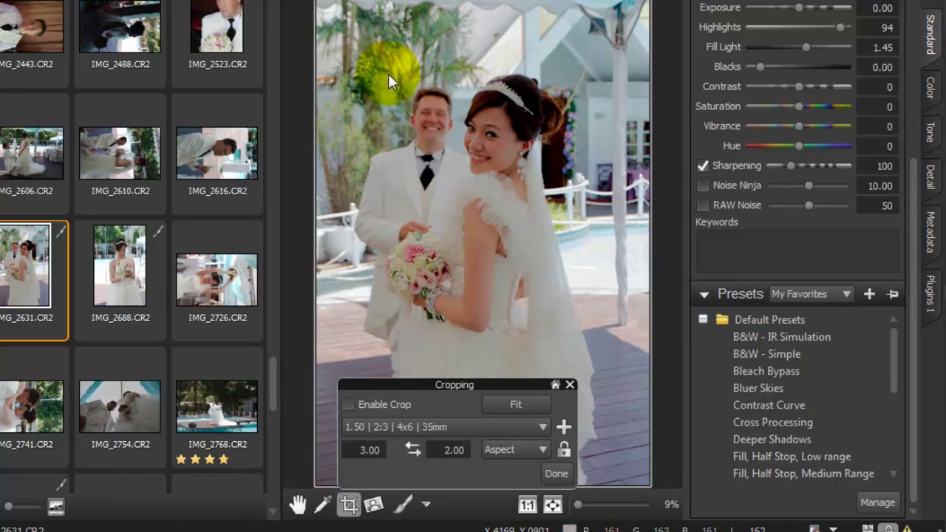
left_click_drag(387, 73, 582, 455)
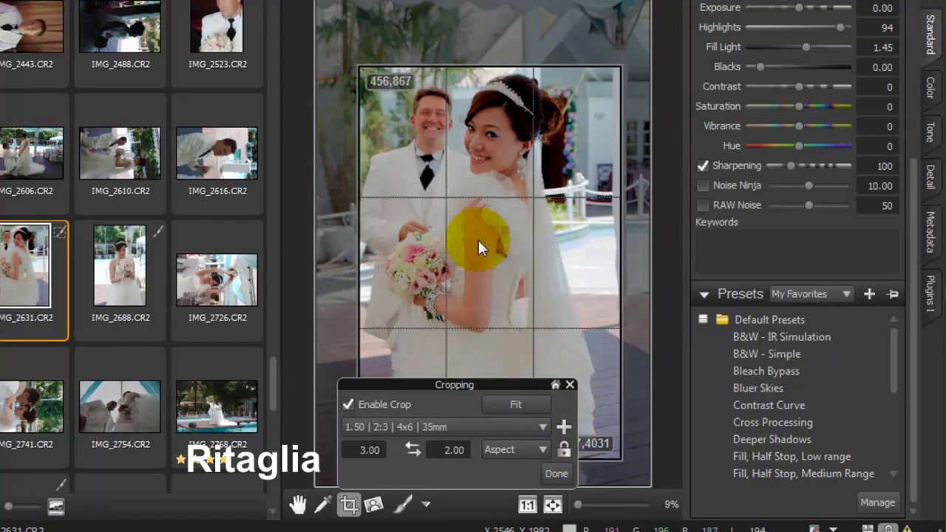
left_click_drag(478, 248, 439, 213)
left_click(545, 472)
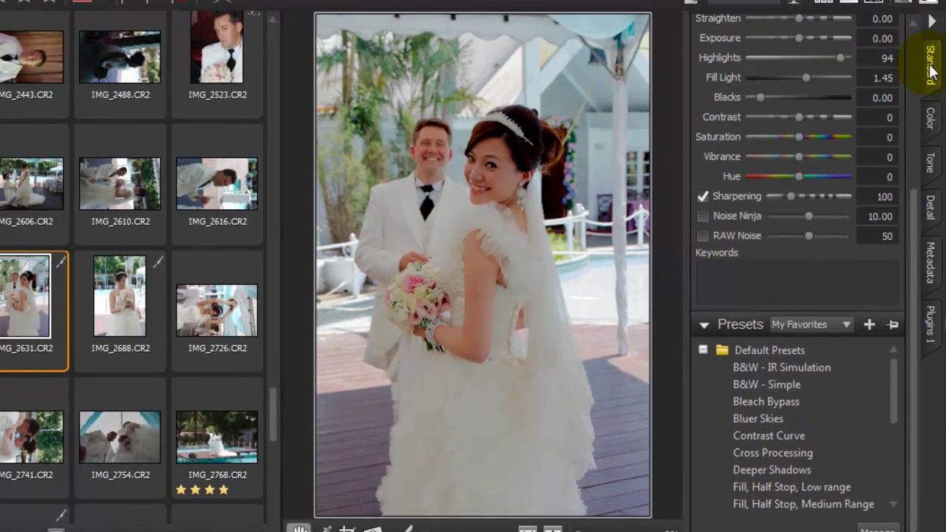
Step: Look through the Color, Tone, Detail, Metadata and Plugins adjustment groups for the wedding photo IMG_2631.CR2
left_click(930, 117)
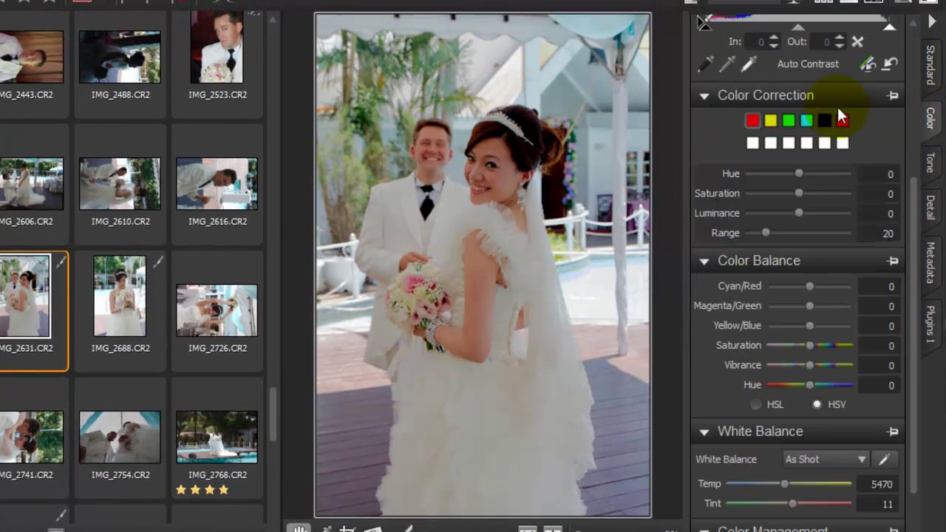
left_click(930, 166)
left_click(931, 216)
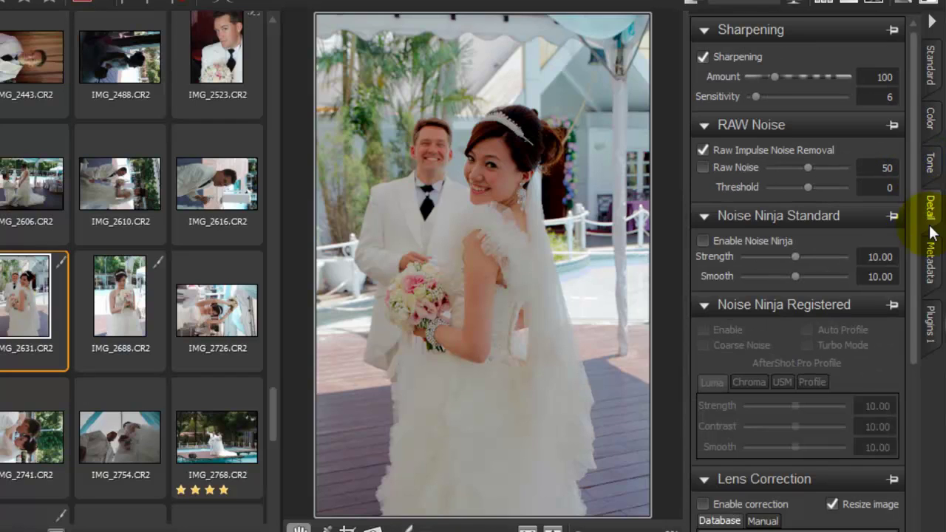
left_click(934, 270)
left_click(931, 319)
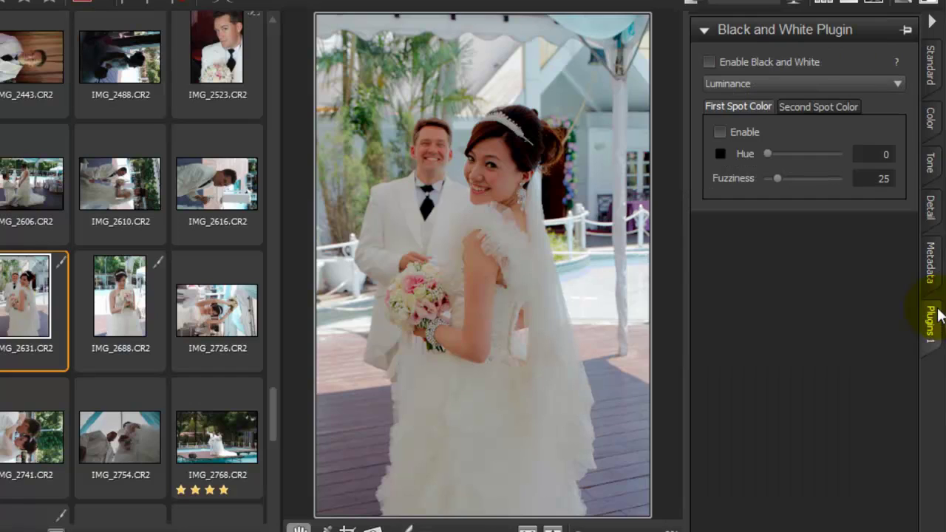
Step: Return to the standard adjustments and lower the Highlights of the wedding photo IMG_2631.CR2
left_click(932, 74)
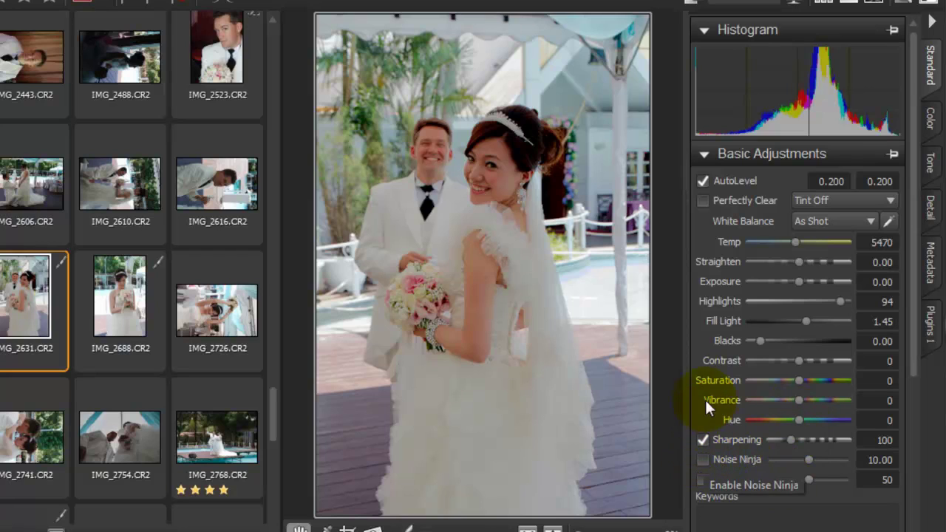
left_click(703, 180)
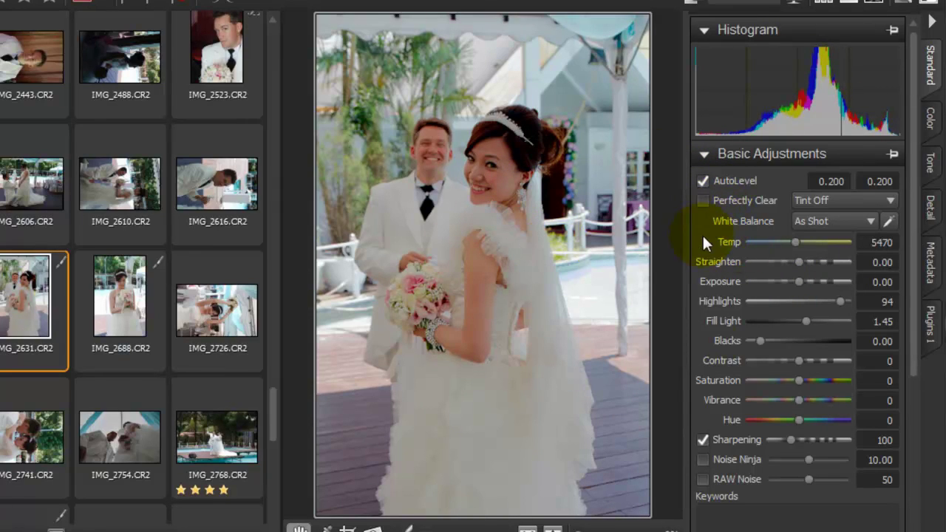
left_click_drag(841, 300, 813, 322)
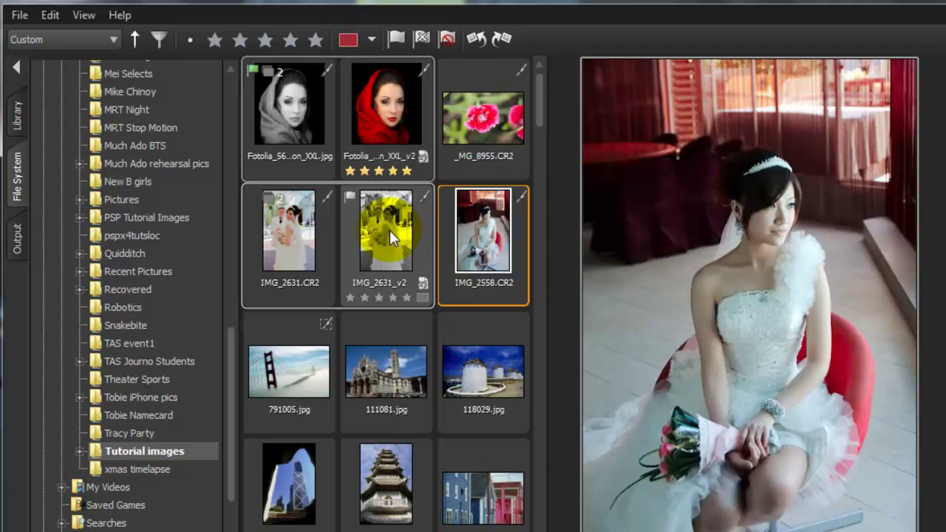
Step: Copy the image settings of the black-and-white version IMG_2631_v2 and paste them onto IMG_2558.CR2
left_click(382, 224)
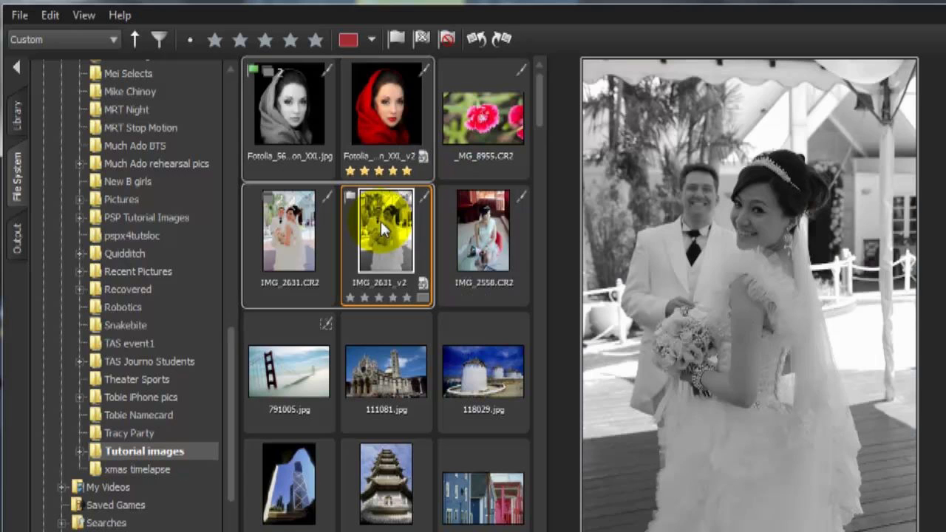
left_click(58, 18)
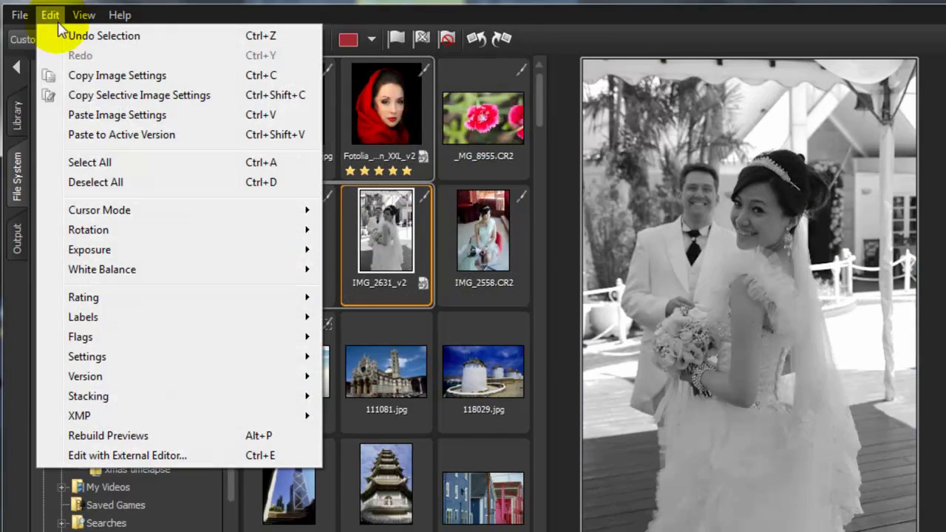
left_click(100, 77)
left_click(447, 198)
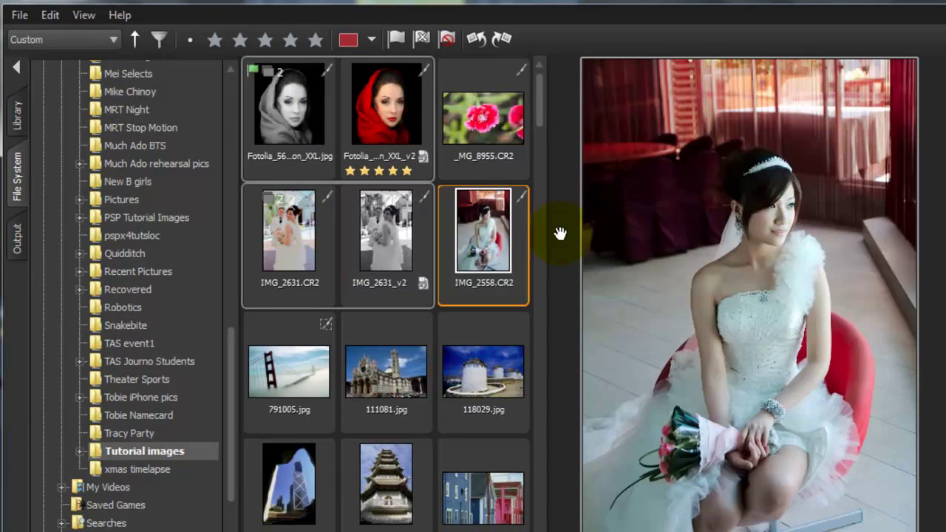
left_click(52, 15)
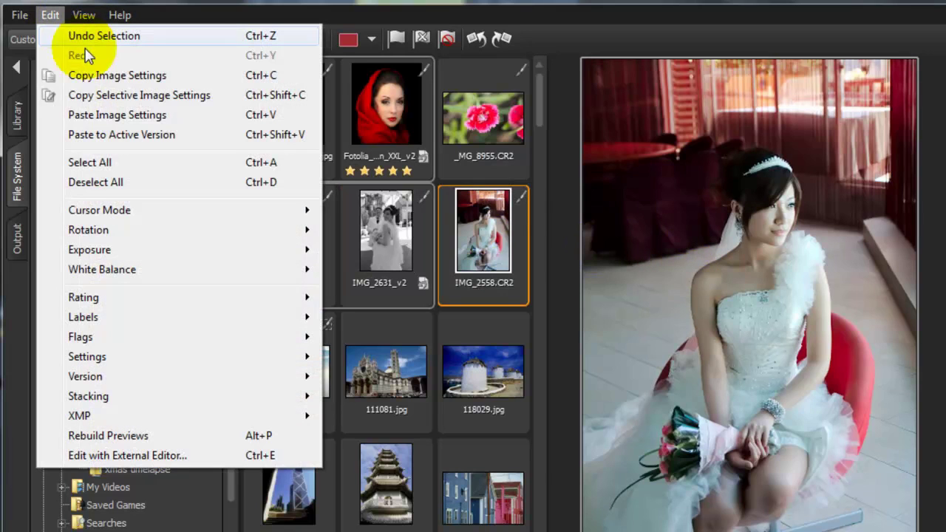
left_click(104, 114)
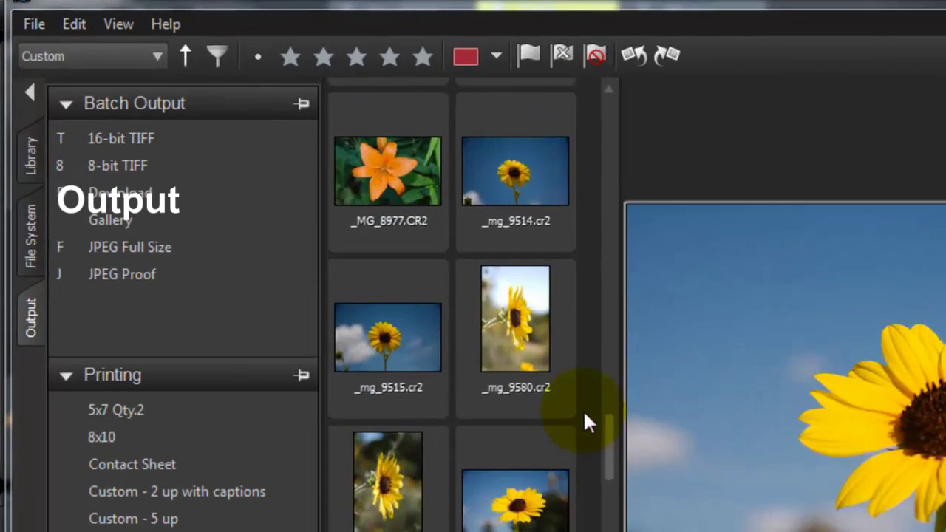
Step: Review the batch output settings of the JPEG Full Size preset and accept them as they are
mouse_move(229, 129)
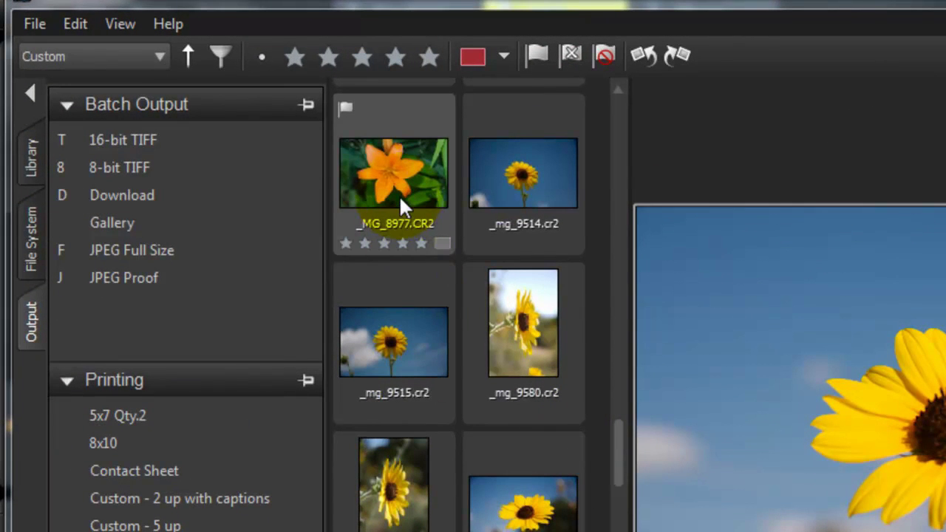
right_click(93, 250)
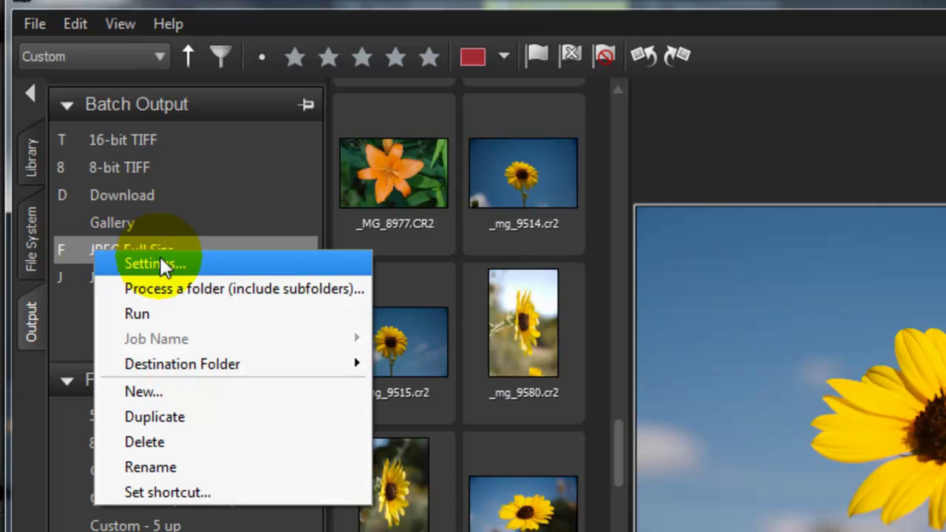
left_click(155, 264)
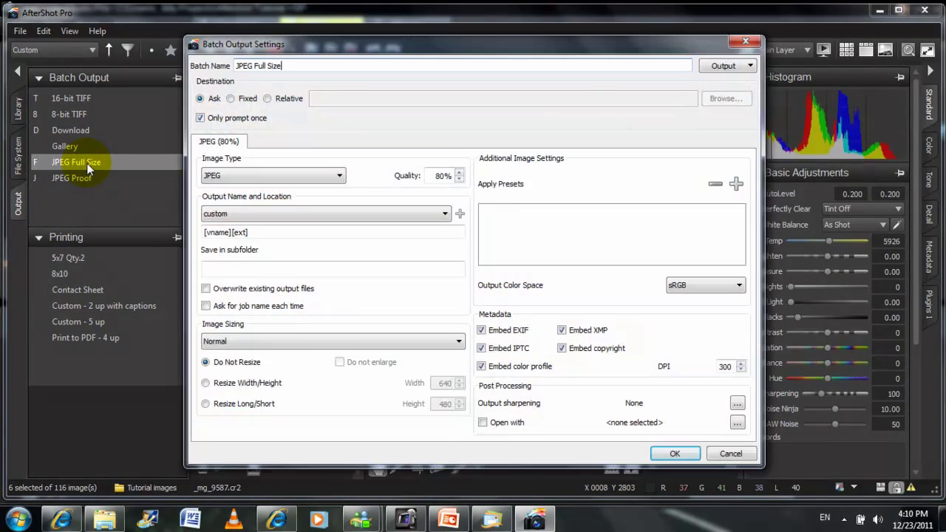
left_click(675, 454)
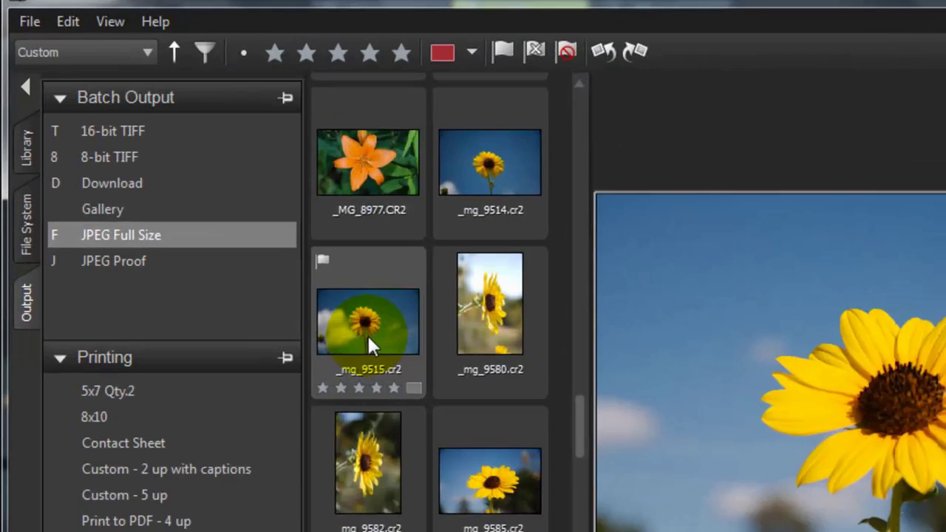
Step: Send the selected flower photos to the JPEG Full Size batch output, with the [date] folder as destination
left_click(231, 227)
left_click_drag(399, 358, 122, 255)
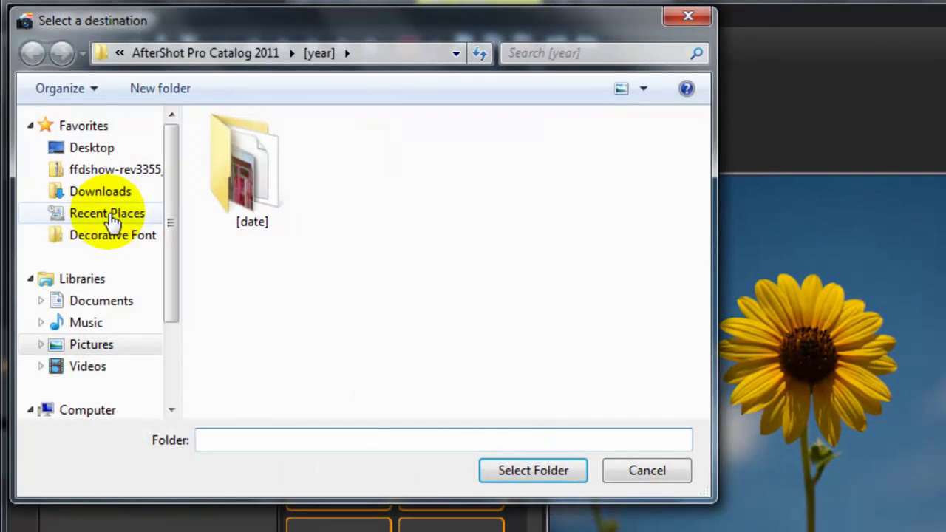
left_click(264, 226)
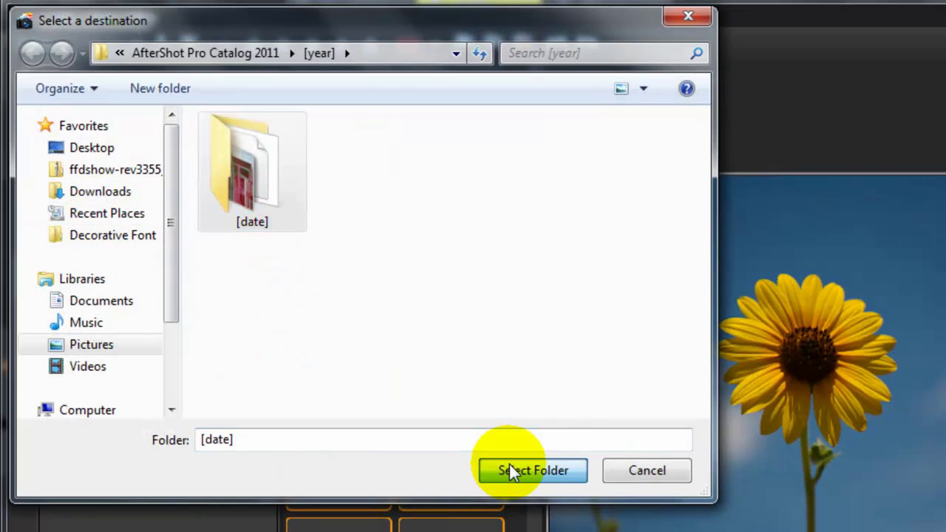
left_click(501, 470)
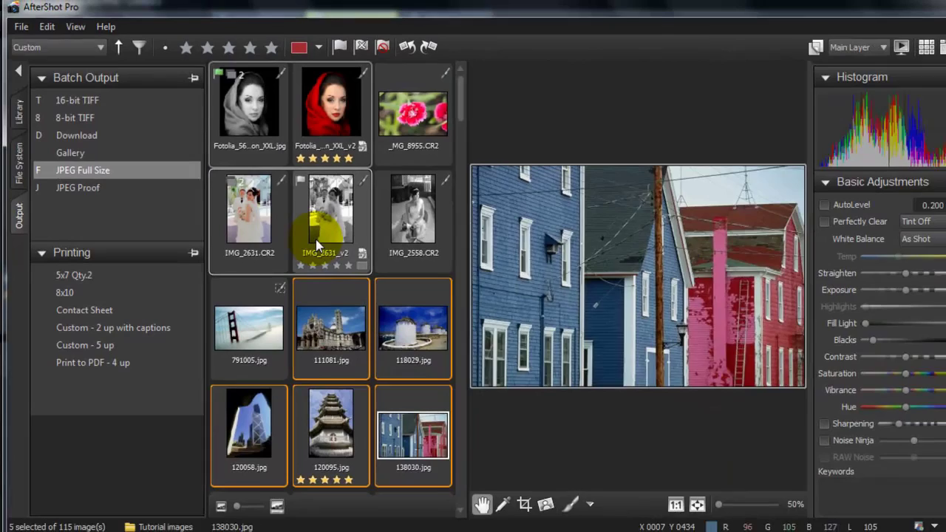
Step: Preview the wedding photos IMG_2558.CR2 and IMG_2631.CR2 one after the other
left_click(386, 230)
left_click(225, 220)
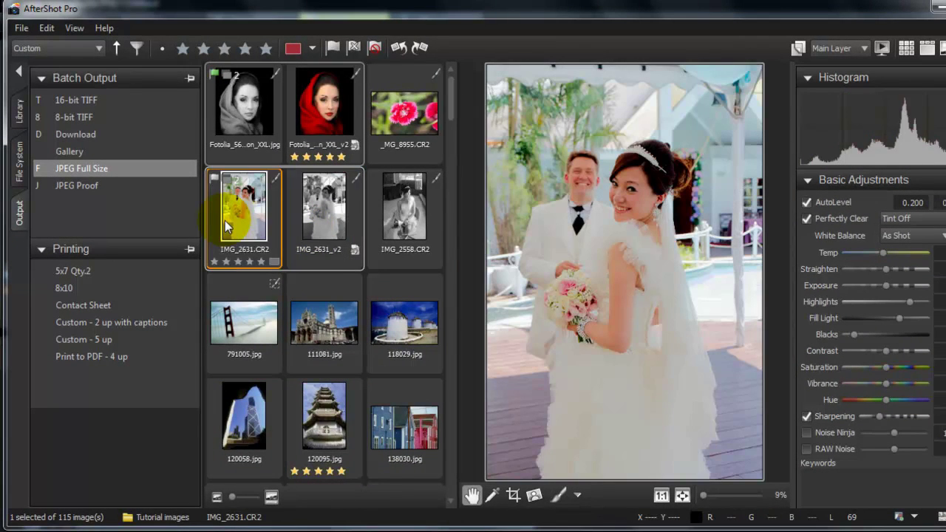